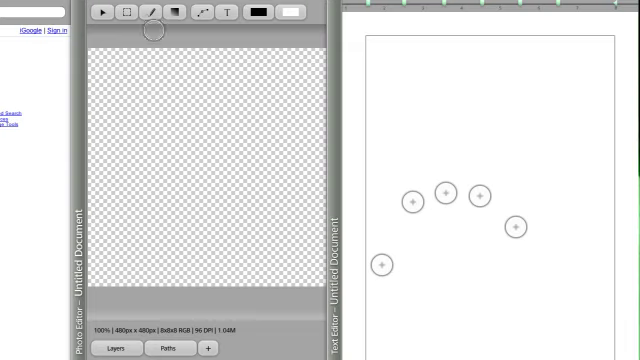
Step: Drag a freehand zigzag stroke across the blank Photo Editor canvas
drag(250, 137, 142, 210)
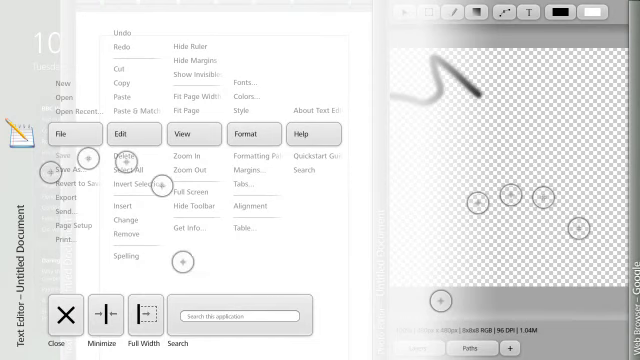
Step: Load Abbott.text, Bastiat and Burnett together from the Text Editor's File > Open list
click(62, 133)
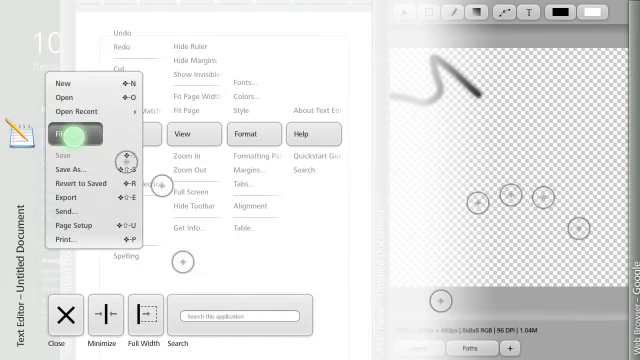
click(64, 97)
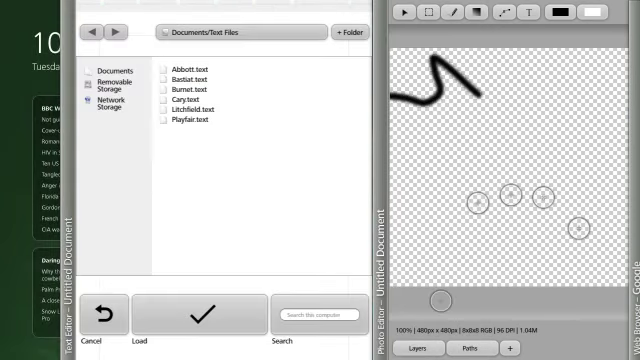
click(185, 69)
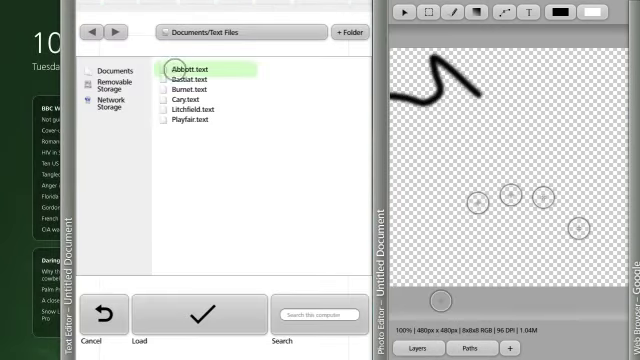
drag(185, 80, 185, 91)
click(201, 315)
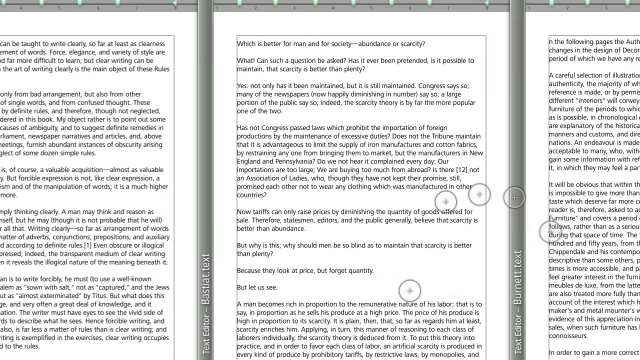
Step: Zoom out to the thumbnail overview with Super+S
key(super+s)
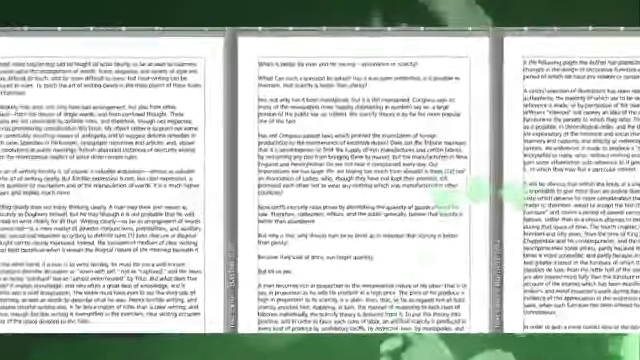